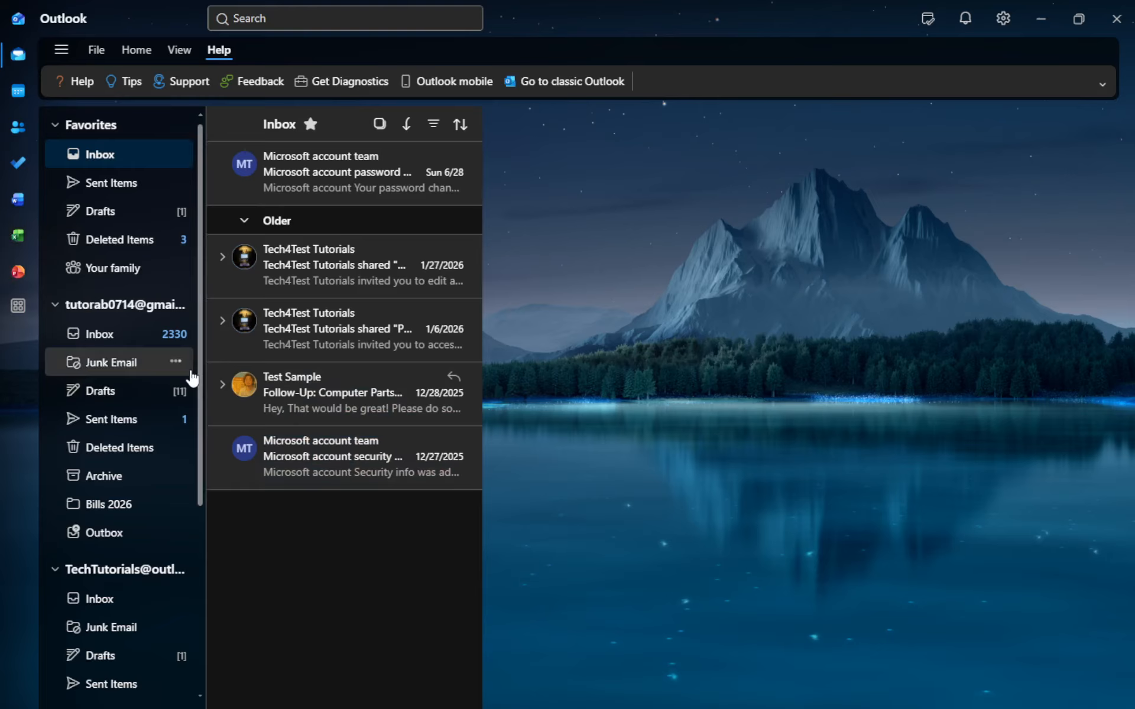
Step: Open the contacts section and look through the account's favorites, contact lists, deleted items and categories, ending on its own contacts
{"action": "left_click", "coordinate": [19, 131]}
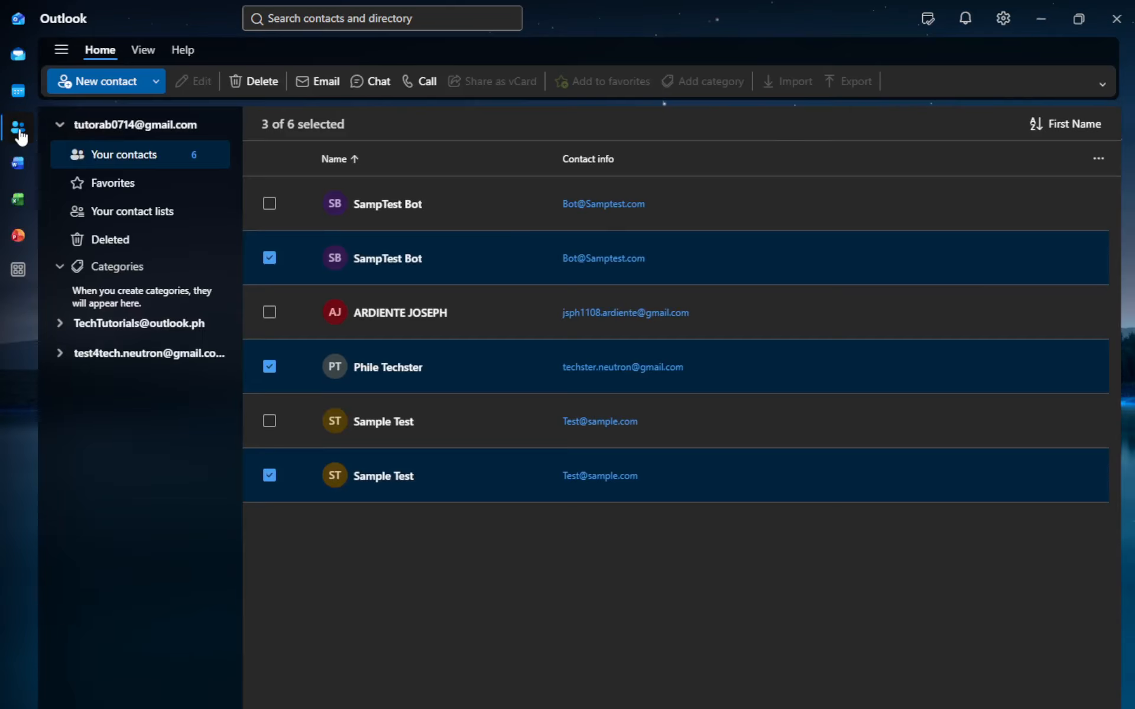
{"action": "left_click", "coordinate": [144, 158]}
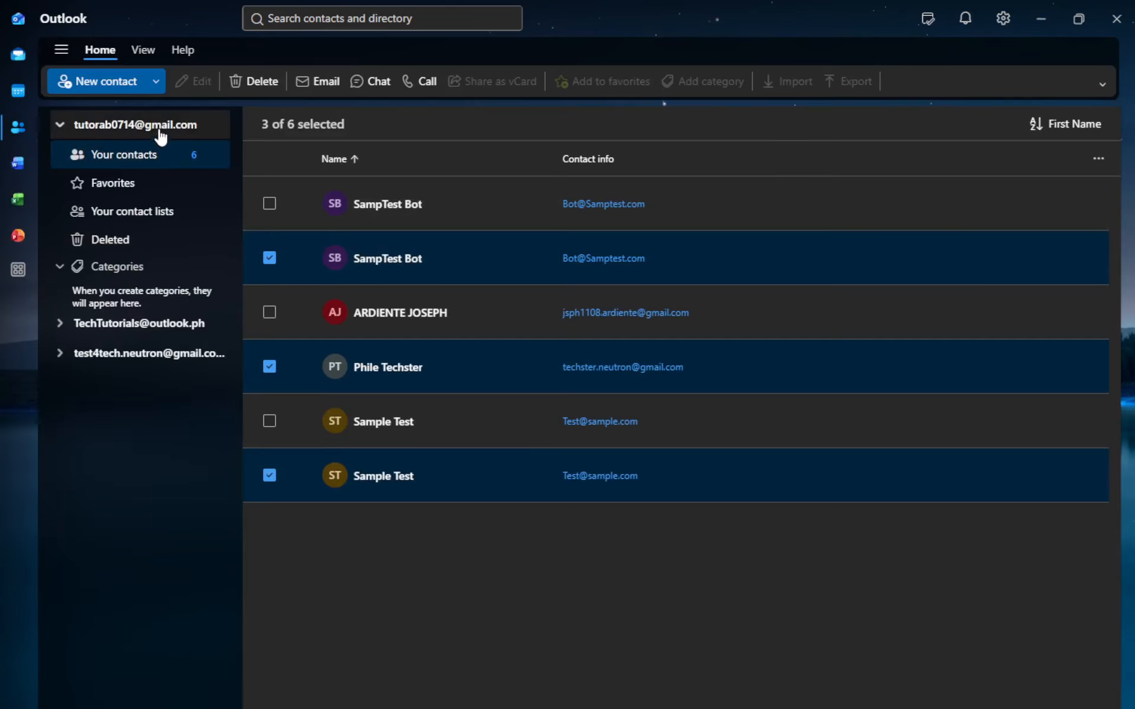
{"action": "left_click", "coordinate": [108, 188]}
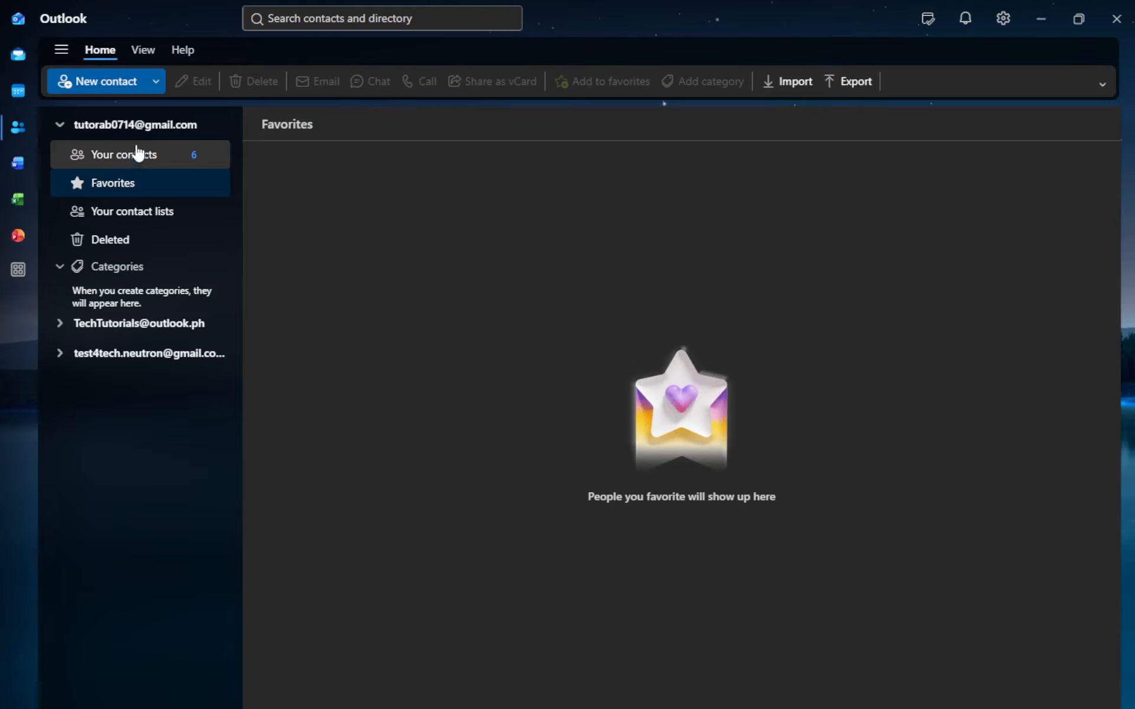
{"action": "left_click", "coordinate": [124, 217]}
{"action": "left_click", "coordinate": [124, 244]}
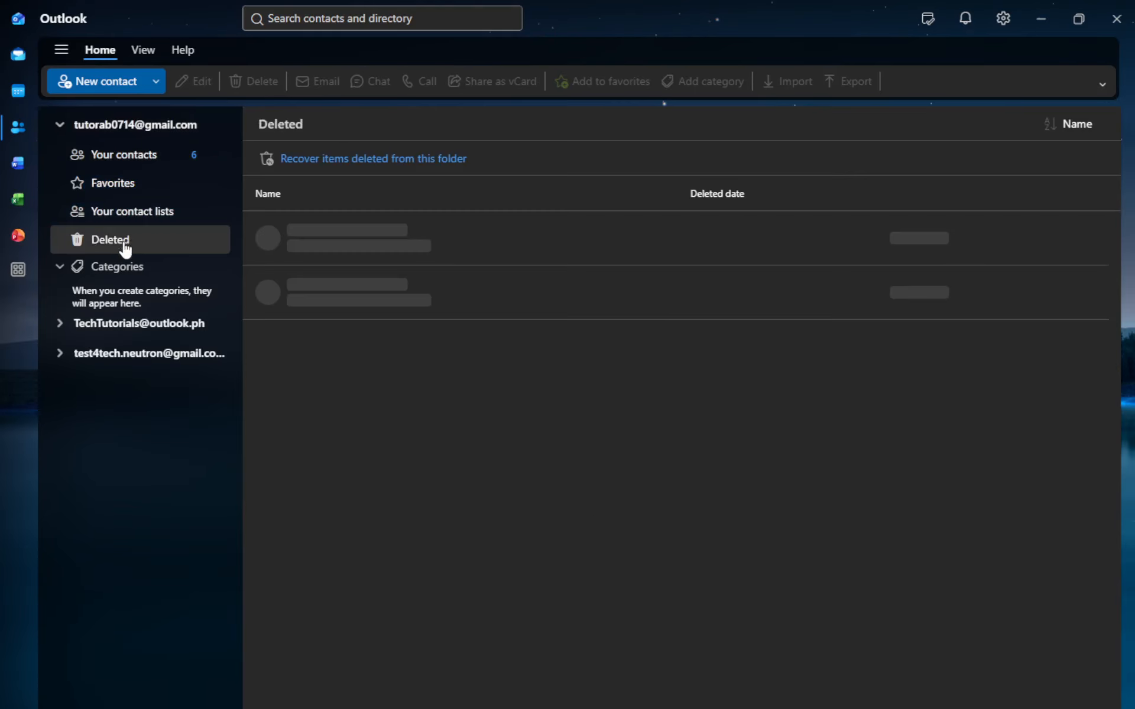
{"action": "left_click", "coordinate": [135, 272]}
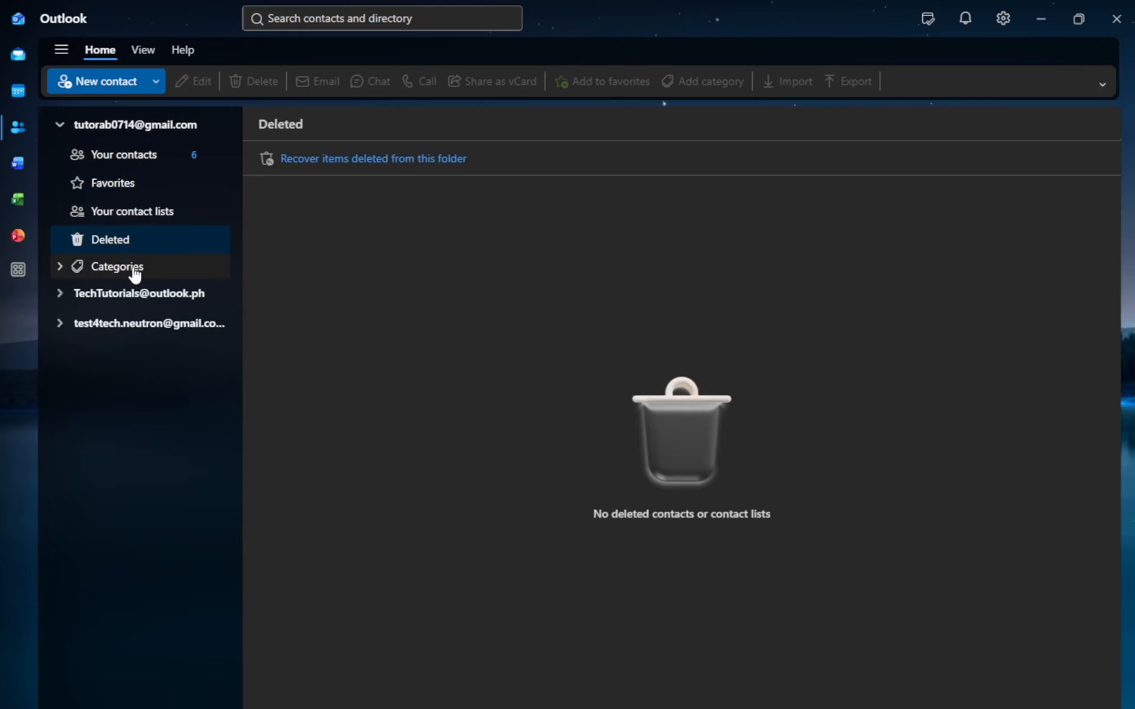
{"action": "left_click", "coordinate": [145, 160]}
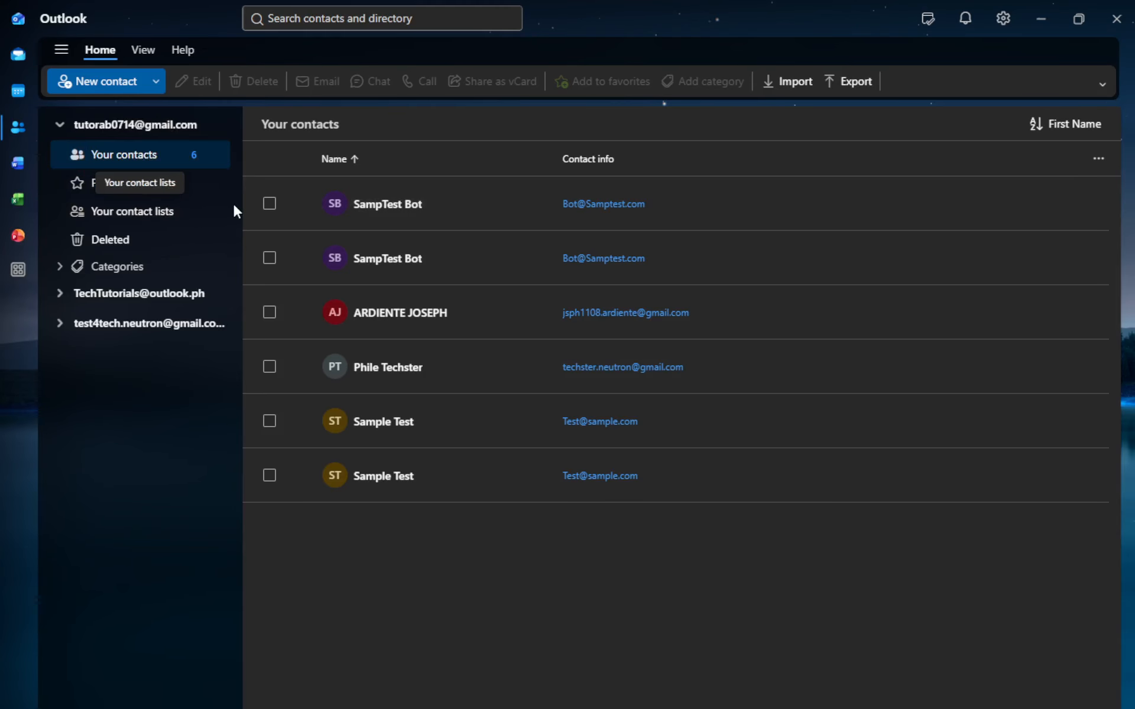
Step: Select all the contacts shown in the account's contact list
{"action": "left_click", "coordinate": [270, 204]}
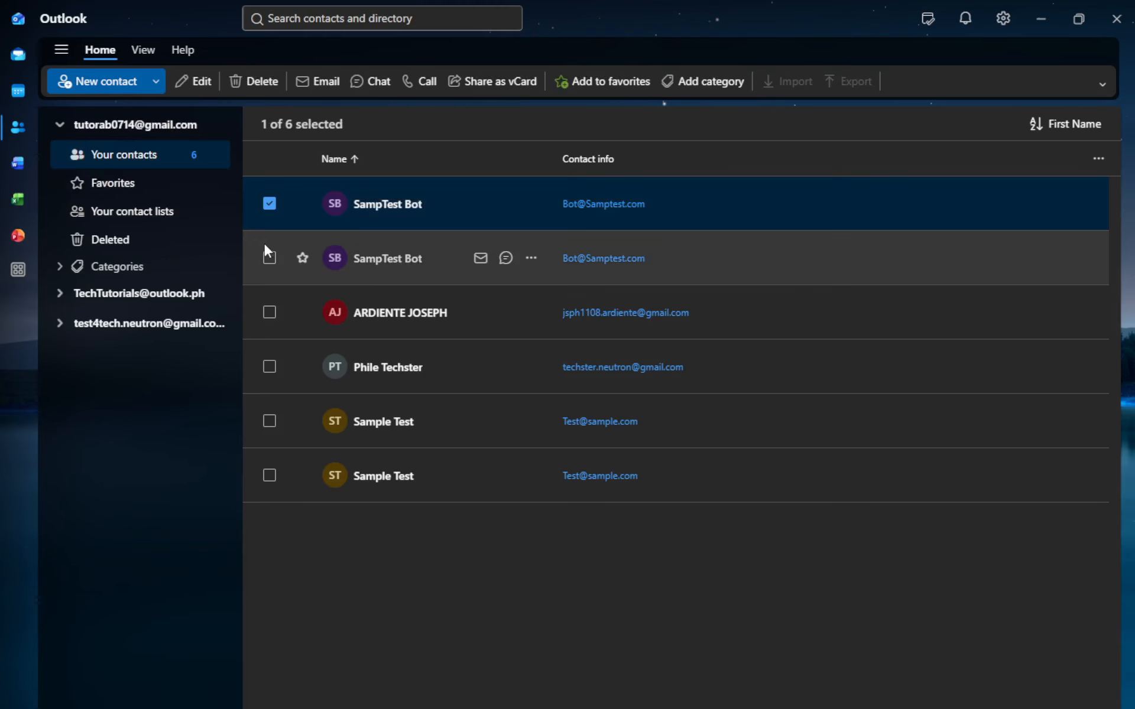
{"action": "left_click", "coordinate": [269, 260]}
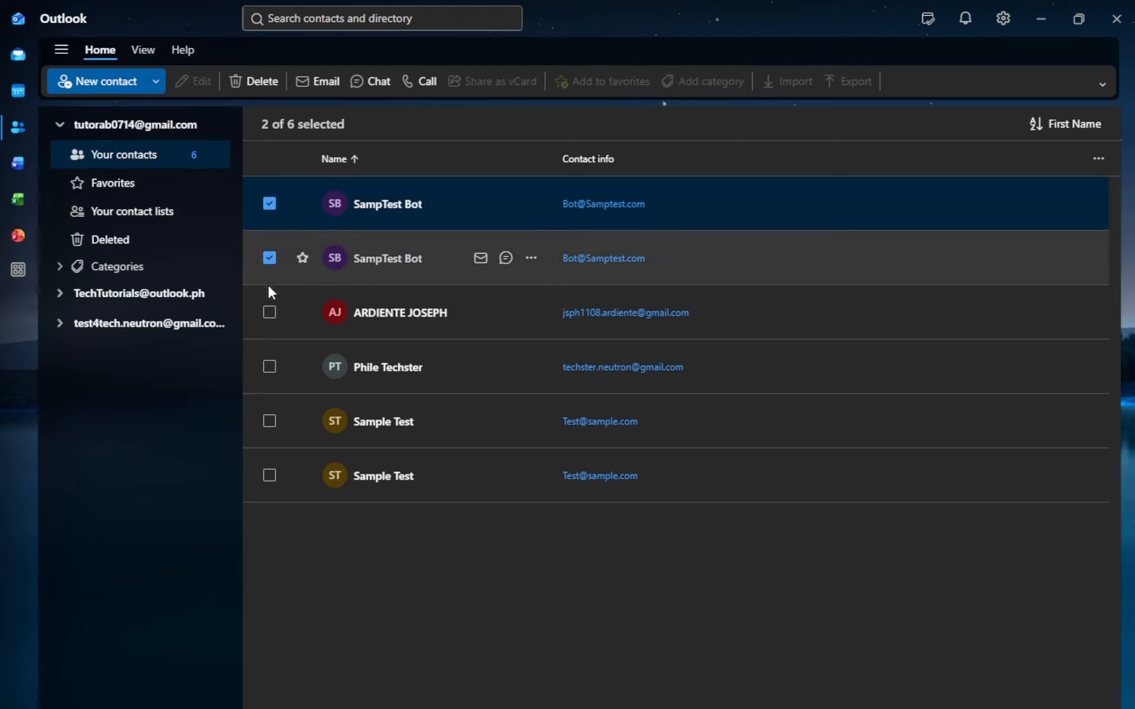
{"action": "left_click", "coordinate": [270, 313]}
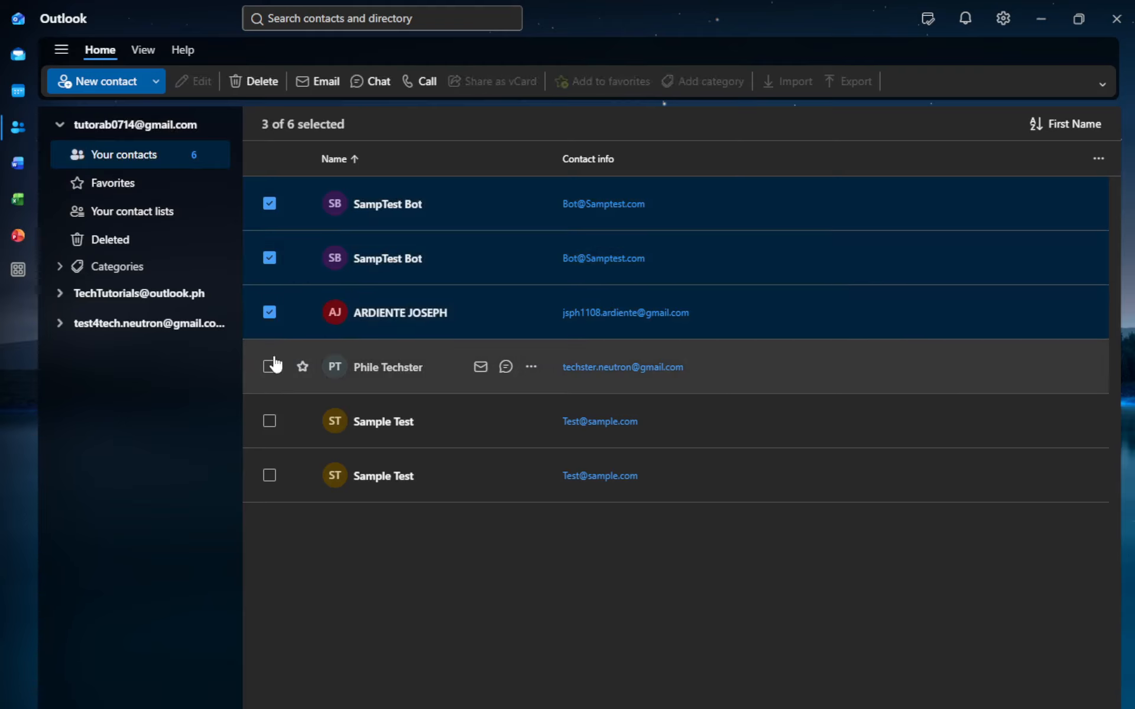
{"action": "left_click", "coordinate": [269, 366]}
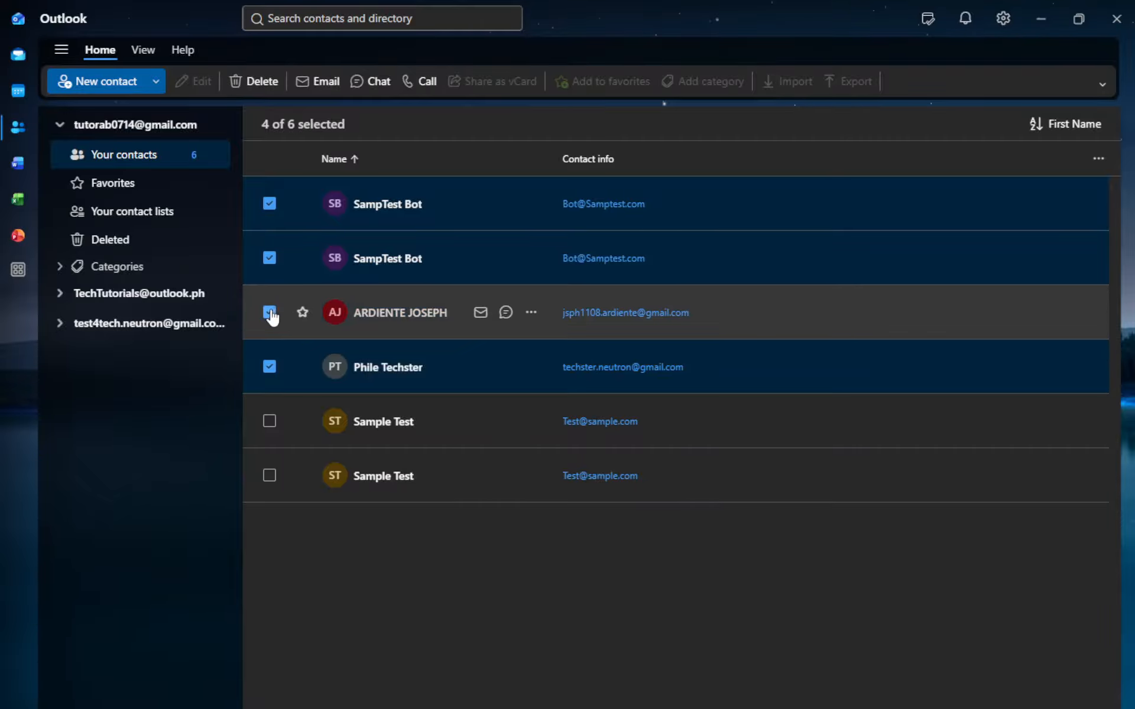
{"action": "left_click", "coordinate": [270, 313]}
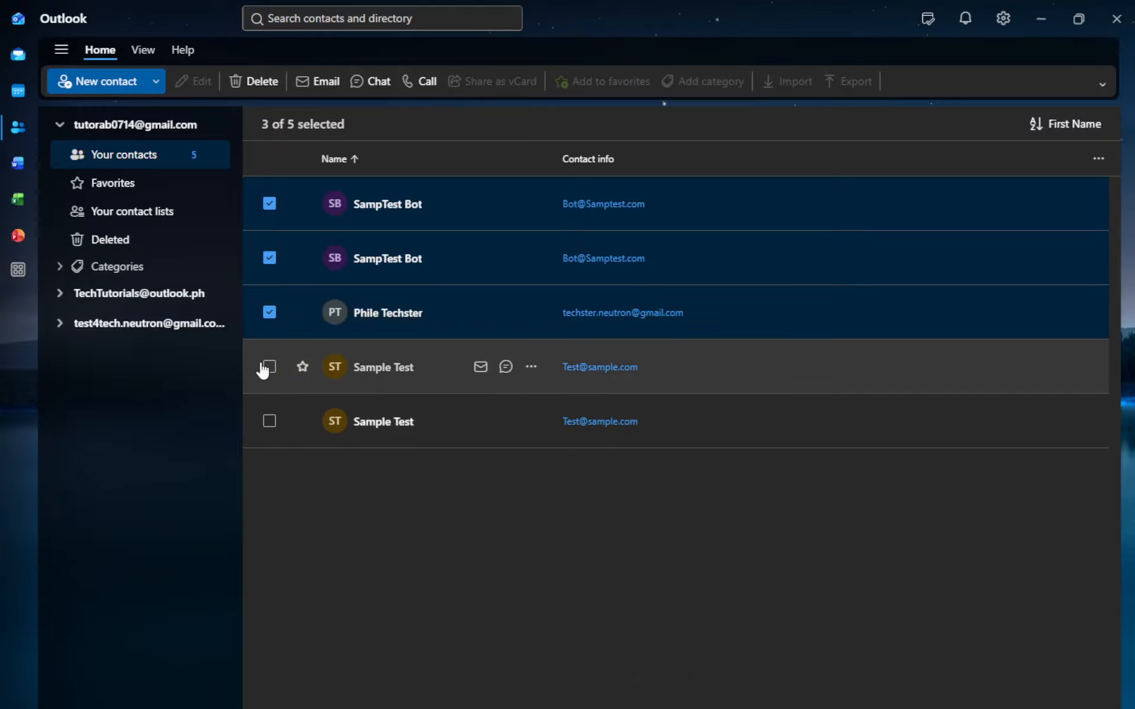
{"action": "left_click", "coordinate": [269, 367]}
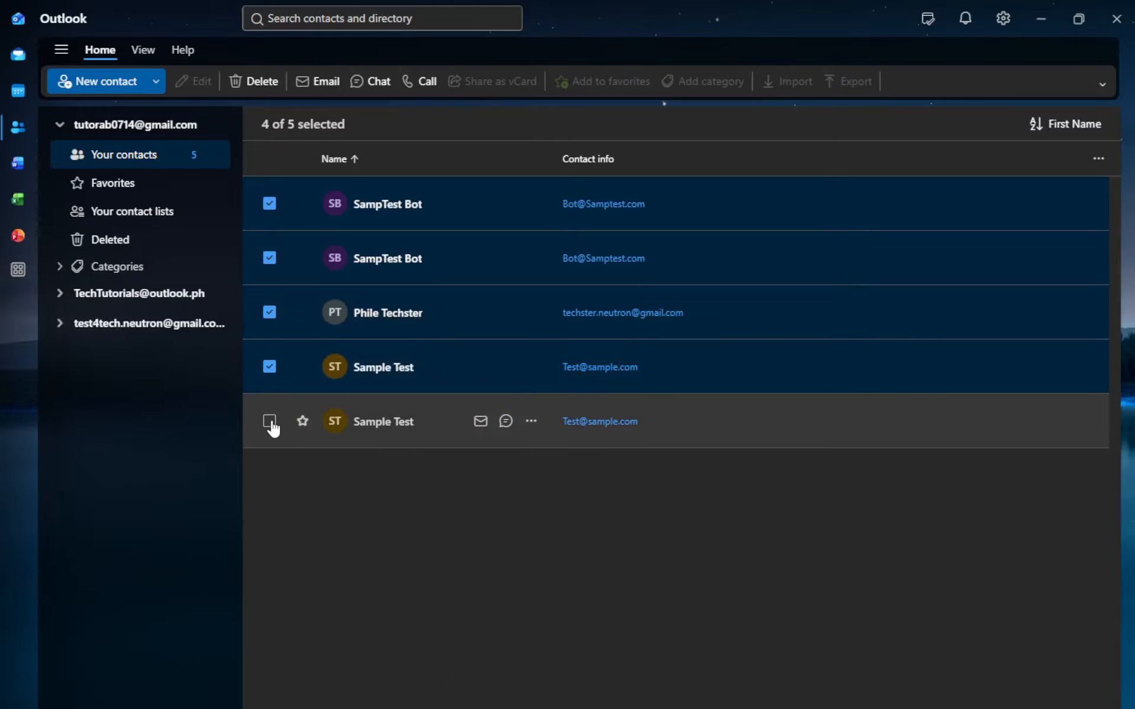
{"action": "left_click", "coordinate": [271, 422]}
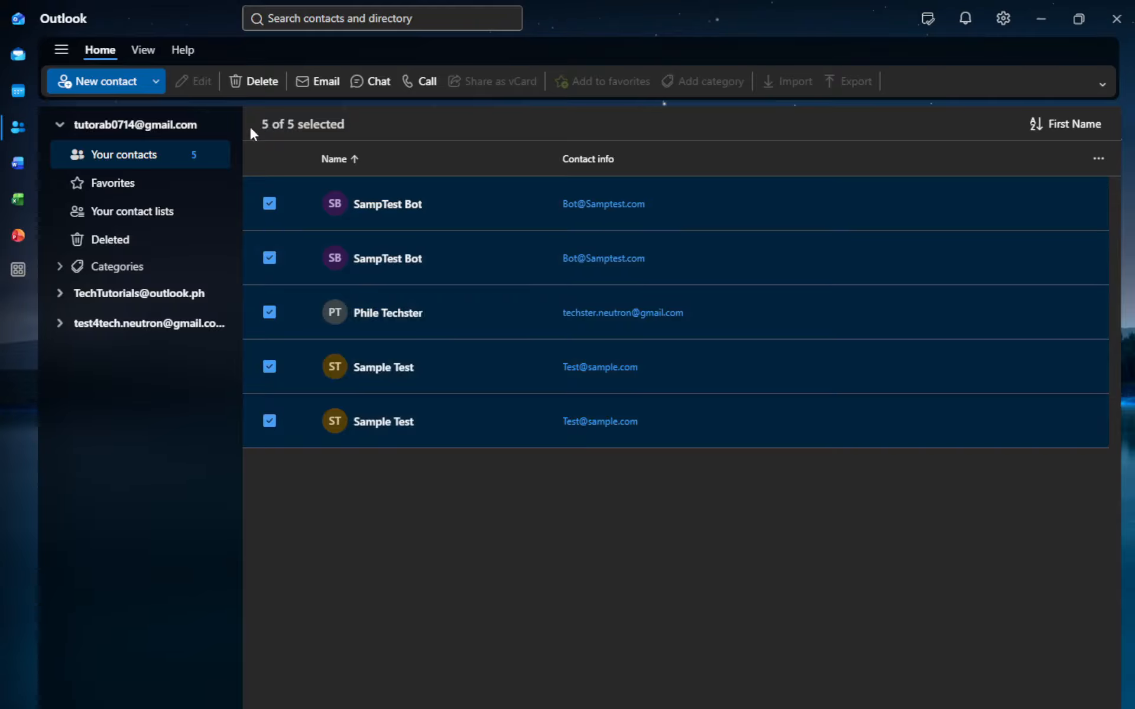
Step: Start a new contact list and name it Tech Team, leaving the description empty
{"action": "left_click", "coordinate": [155, 82]}
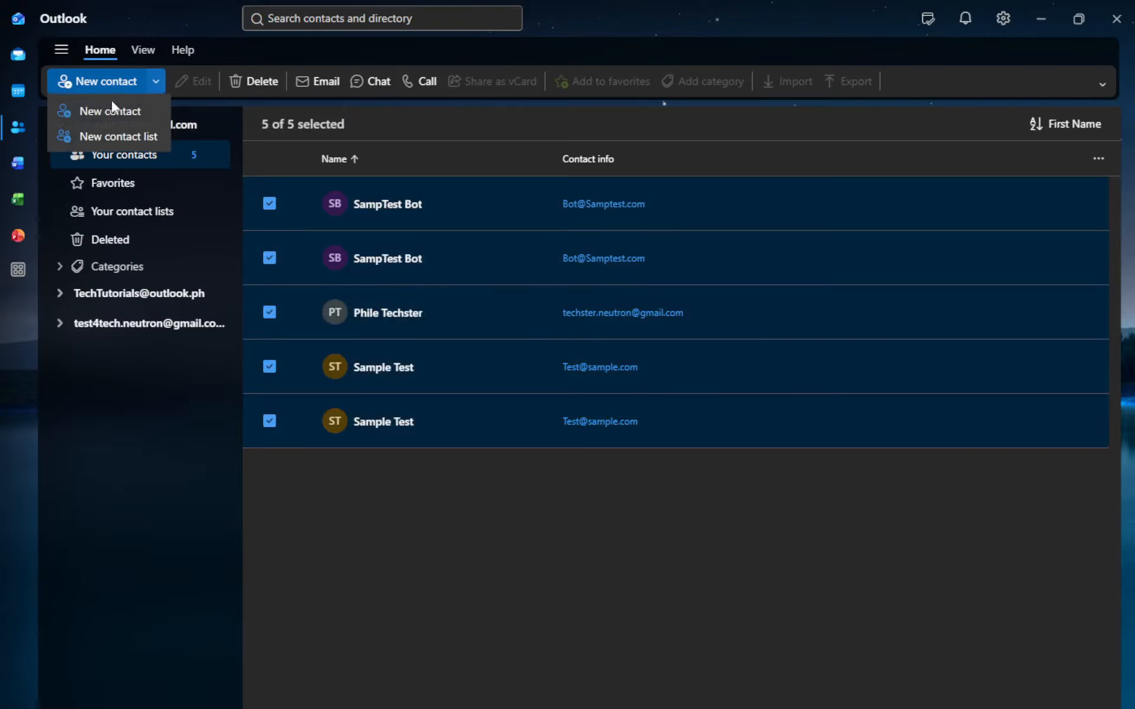
{"action": "left_click", "coordinate": [115, 134]}
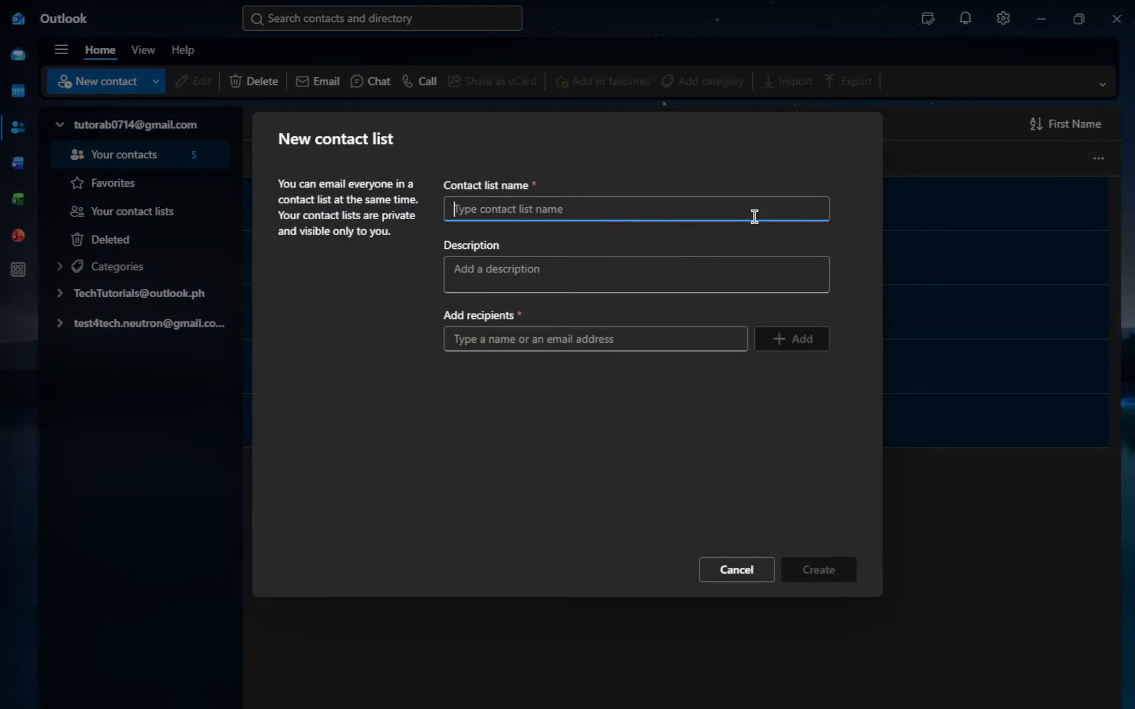
{"action": "type", "text": "Tech"}
{"action": "type", "text": "Gr"}
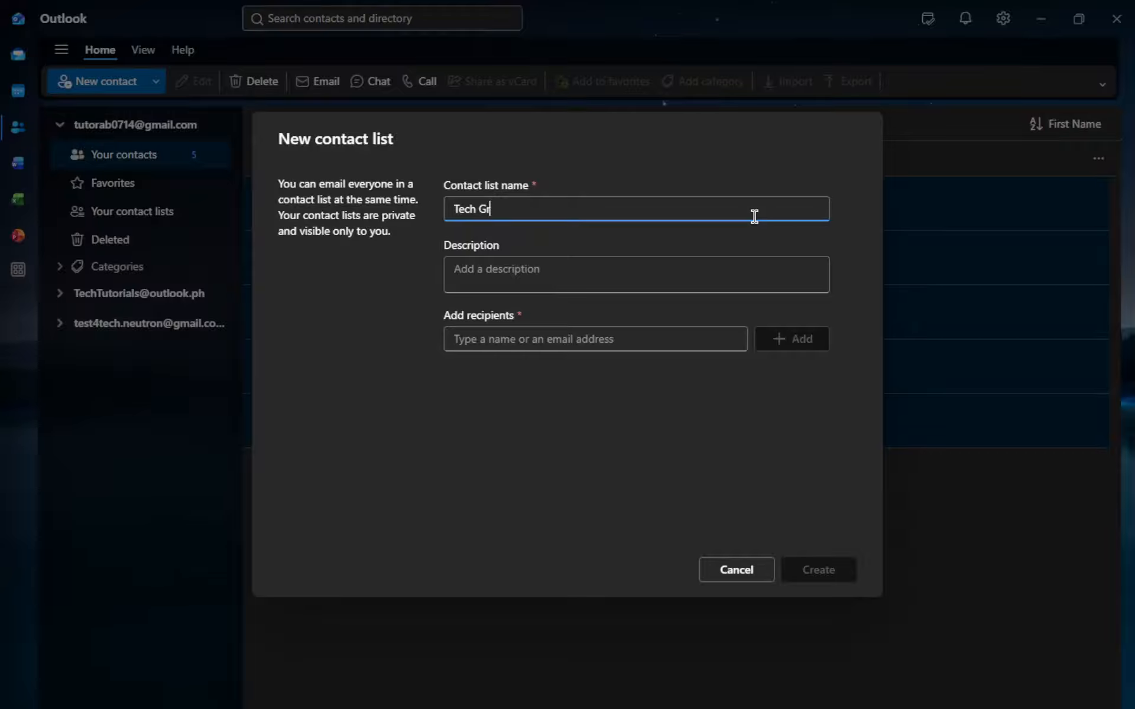
{"action": "type", "text": "oo"}
{"action": "key", "text": "BackSpace"}
{"action": "type", "text": "Team"}
{"action": "left_click", "coordinate": [516, 270]}
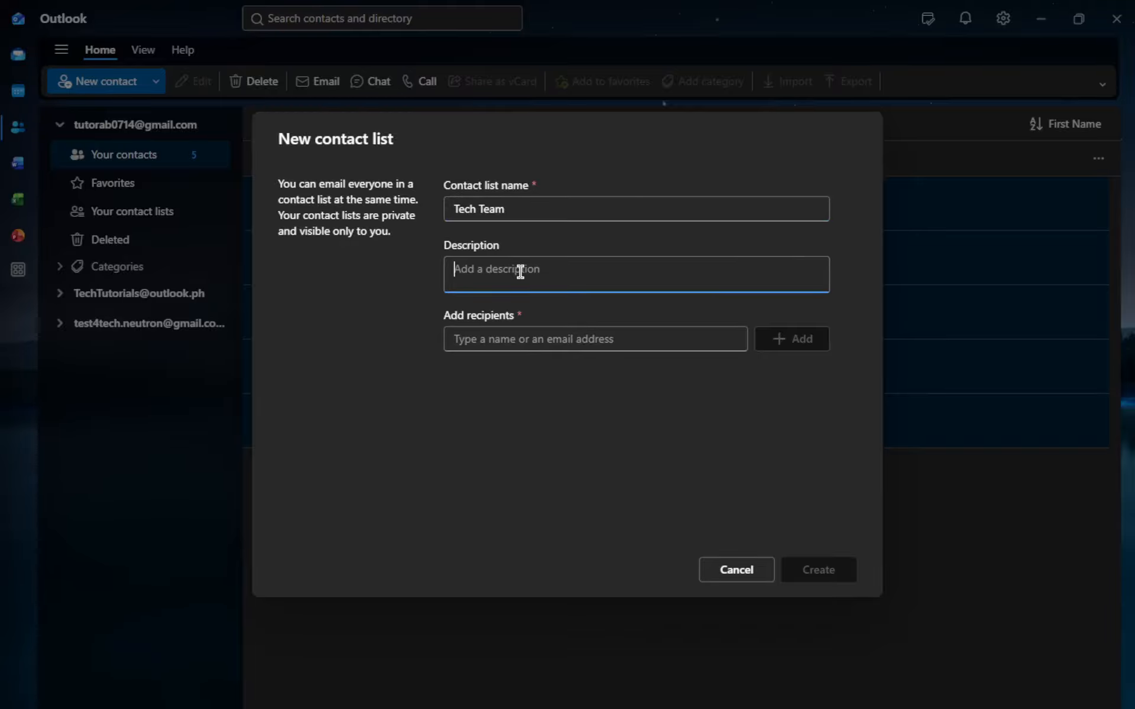
Step: Add the sample test contact and the bot contact as recipients of the list and create it
{"action": "left_click", "coordinate": [484, 340]}
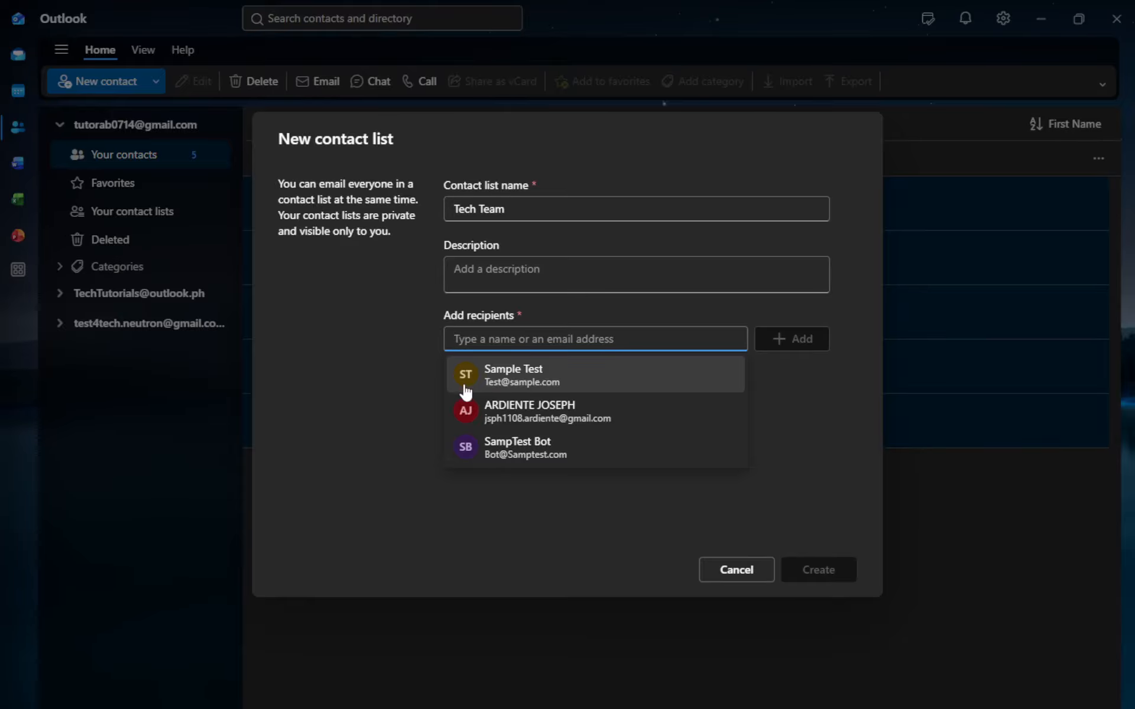
{"action": "left_click", "coordinate": [839, 440]}
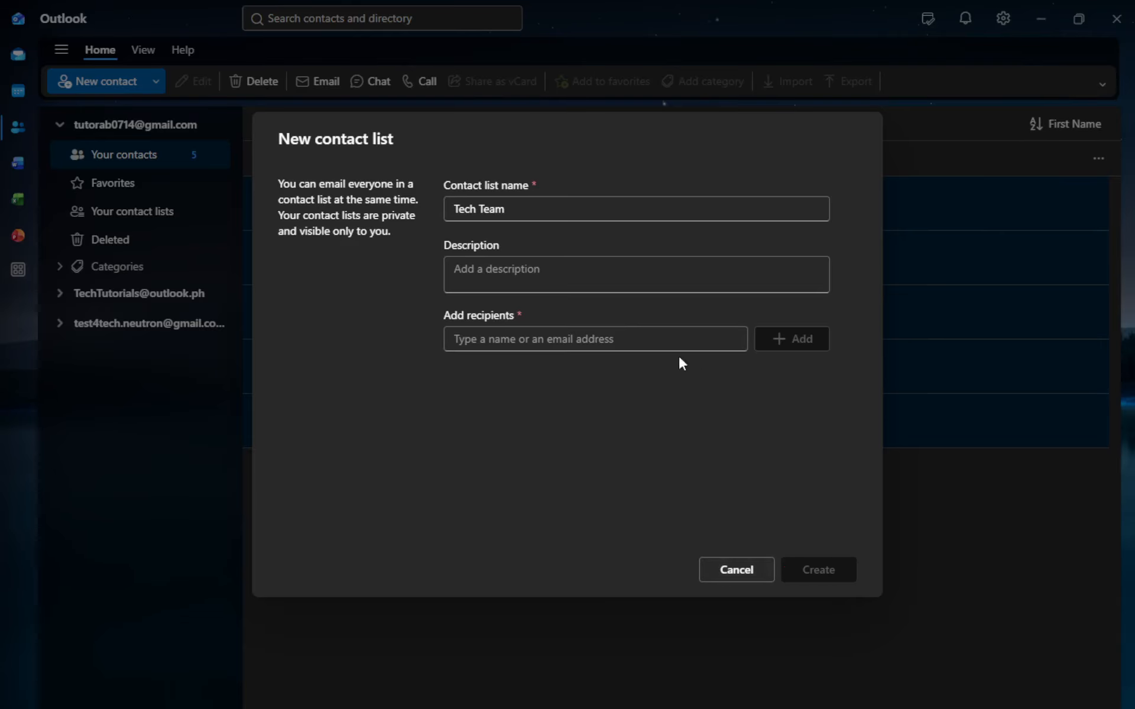
{"action": "left_click", "coordinate": [662, 339]}
{"action": "left_click", "coordinate": [532, 379]}
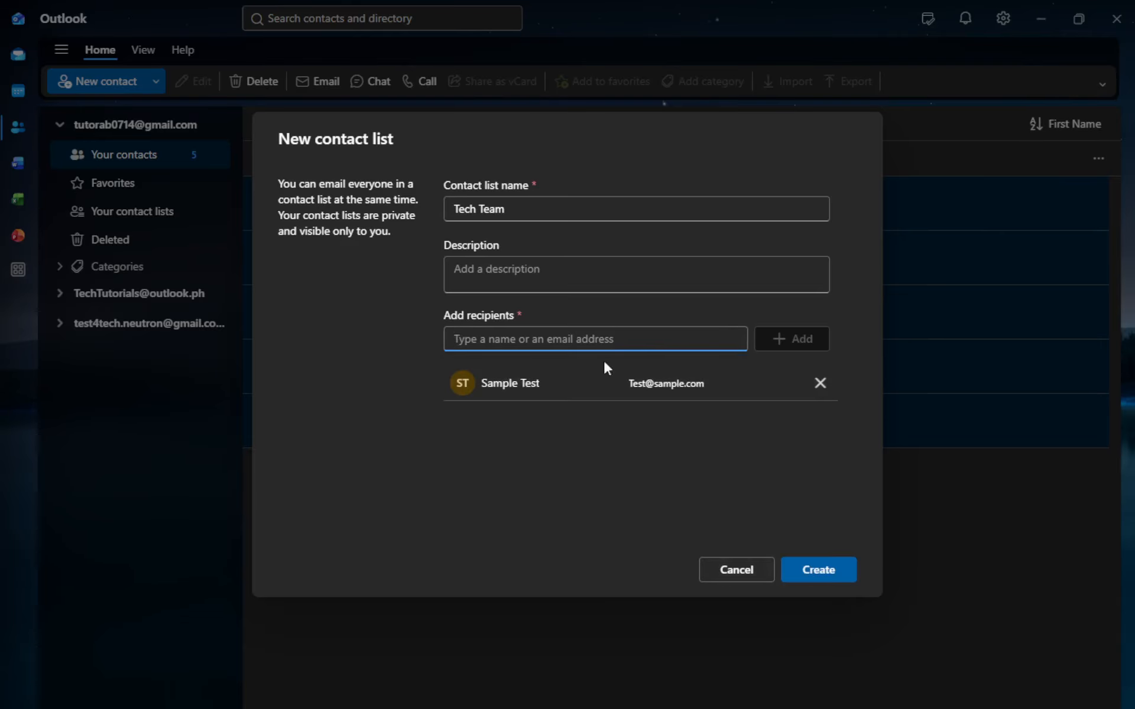
{"action": "left_click", "coordinate": [656, 336]}
{"action": "left_click", "coordinate": [532, 417]}
{"action": "left_click", "coordinate": [686, 519]}
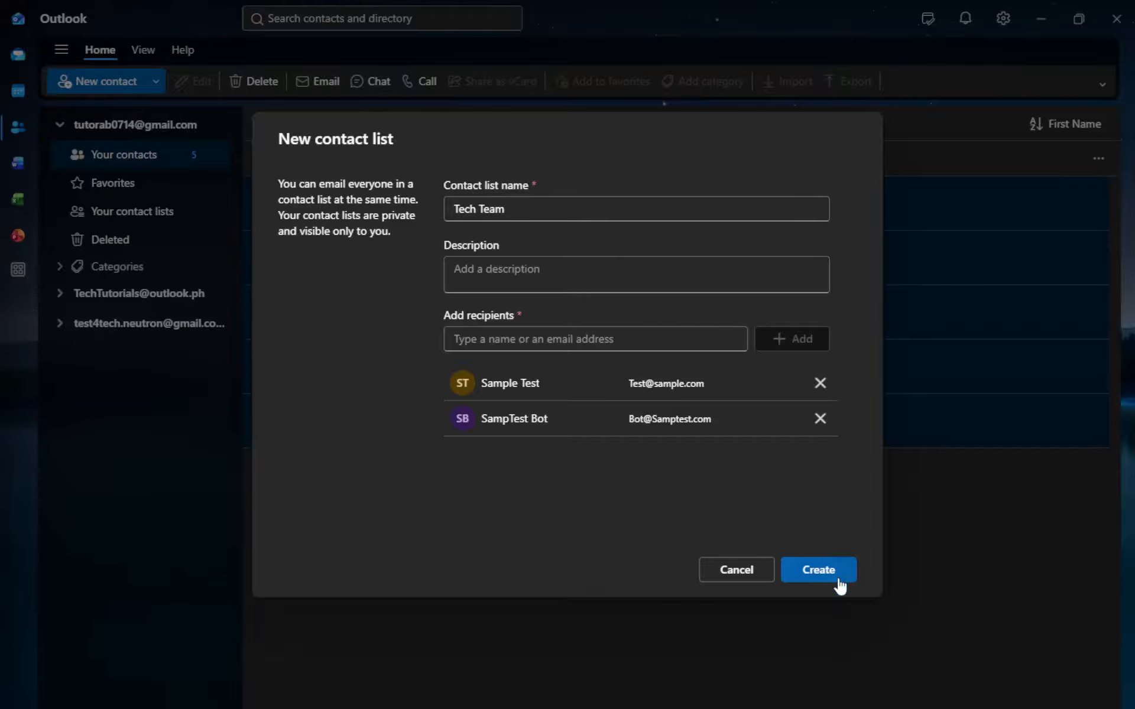
{"action": "left_click", "coordinate": [820, 572]}
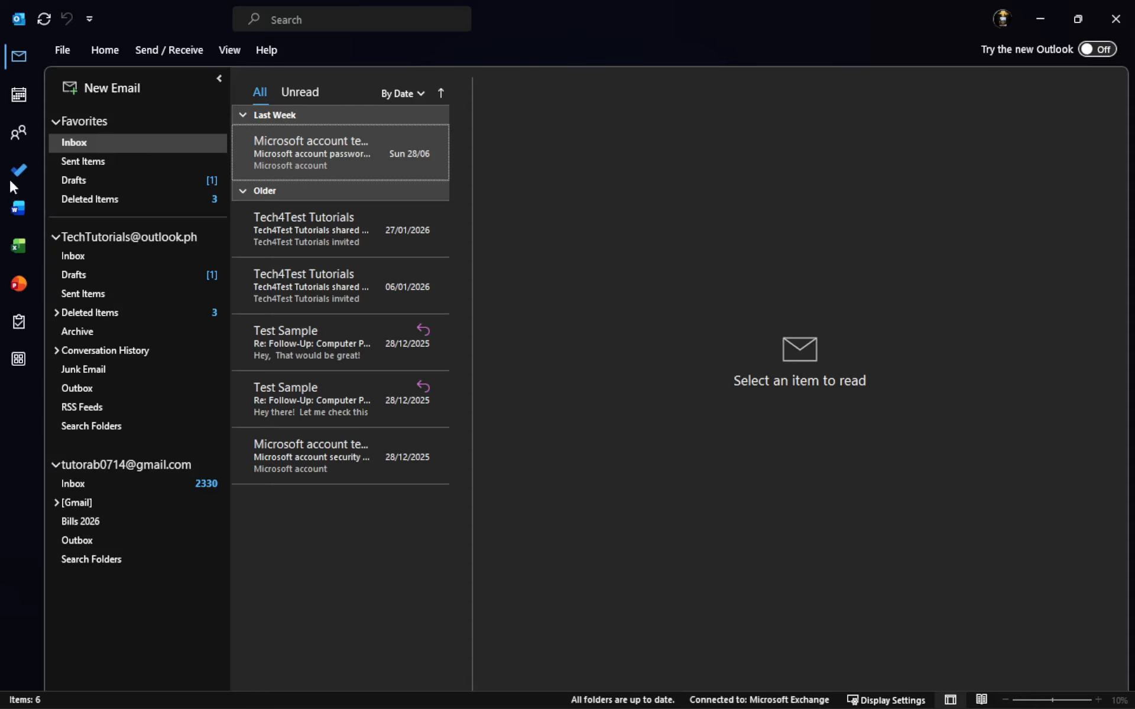
Step: In classic Outlook, start a new contact group from the contacts section and name it Tech Team
{"action": "left_click", "coordinate": [18, 141]}
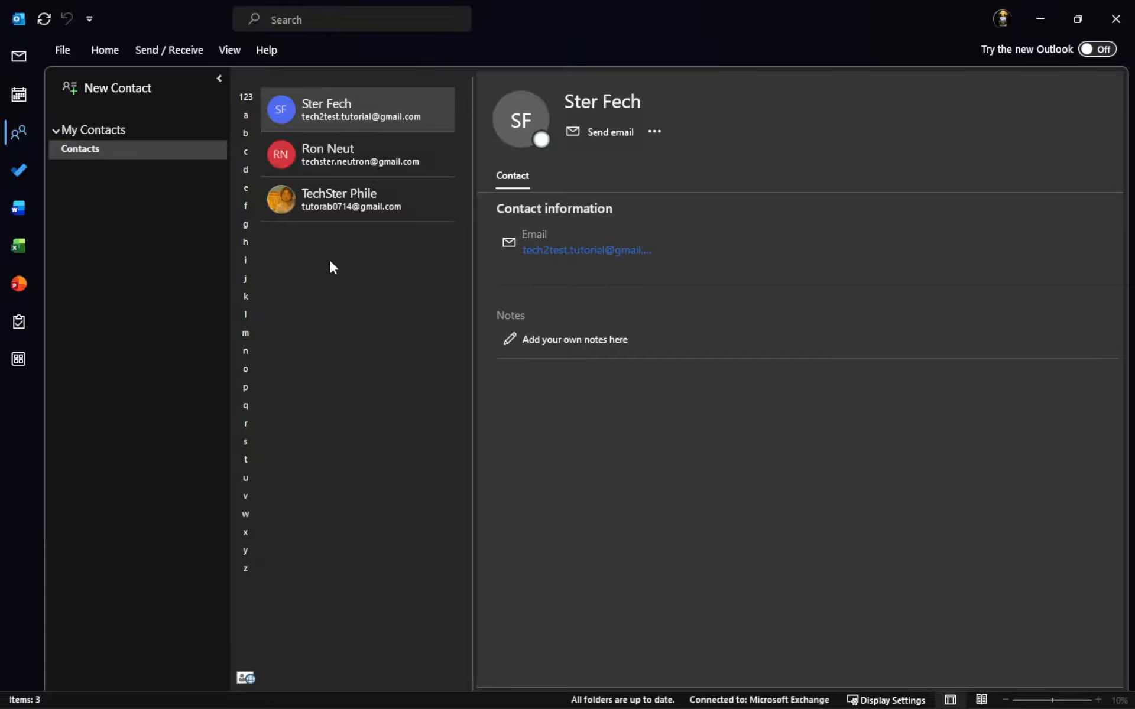
{"action": "left_click", "coordinate": [107, 52]}
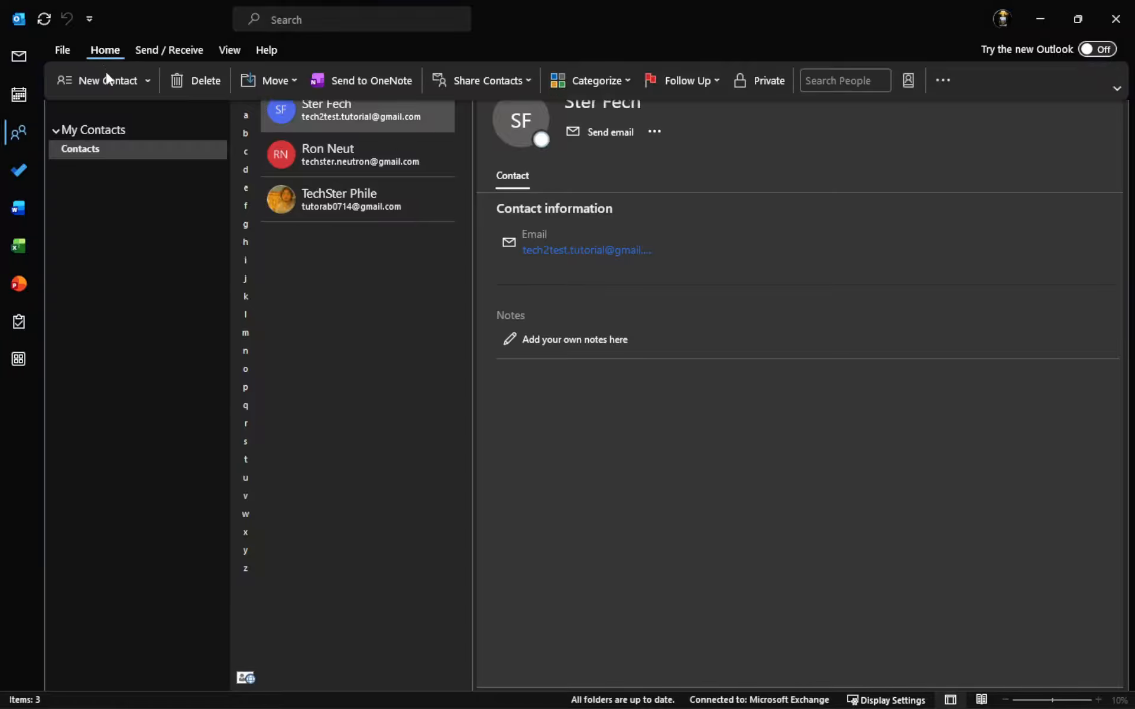
{"action": "left_click", "coordinate": [150, 81]}
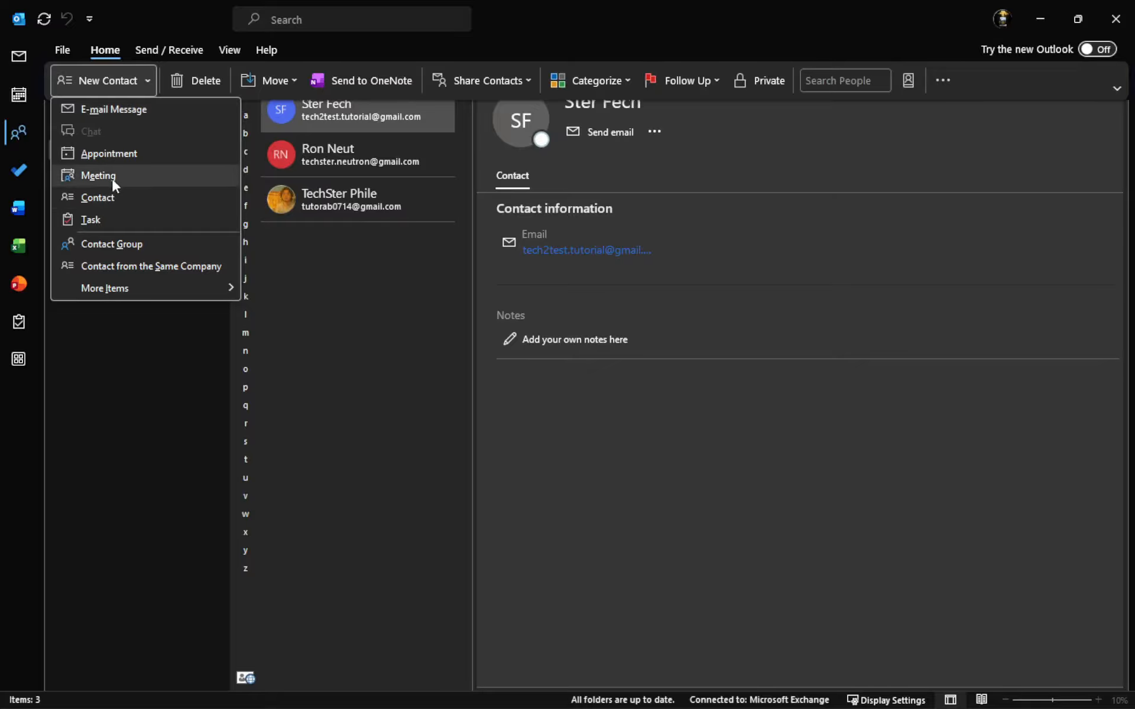
{"action": "left_click", "coordinate": [119, 244]}
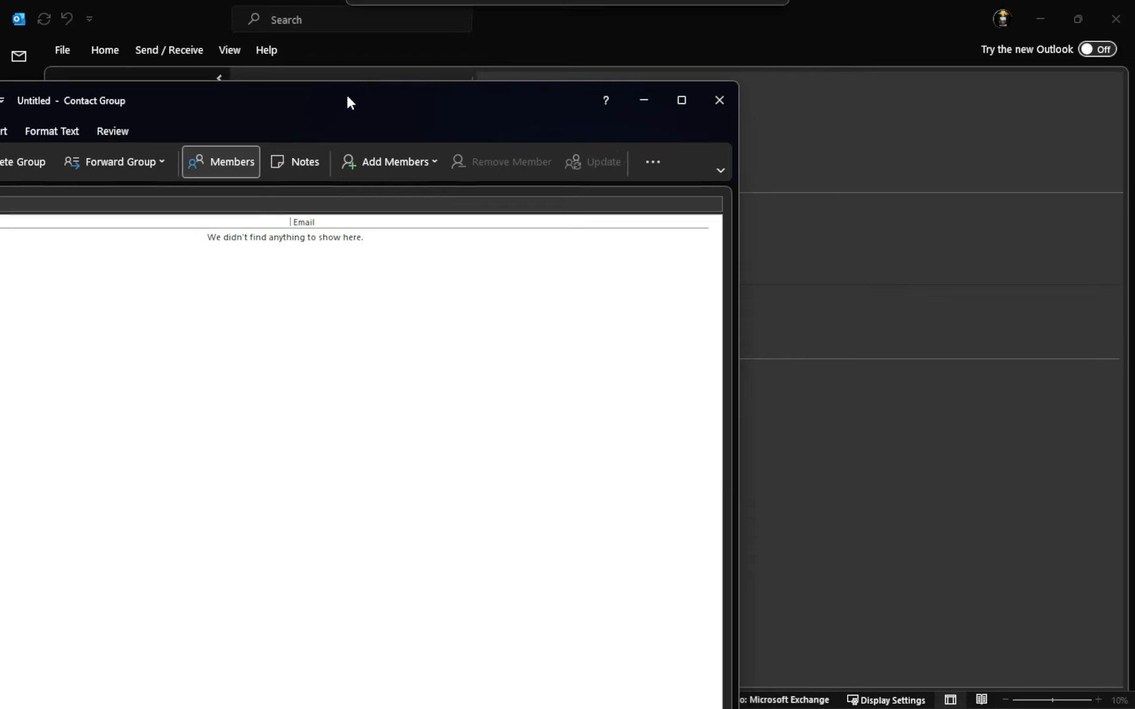
{"action": "left_click_drag", "start_coordinate": [347, 99], "coordinate": [637, 96]}
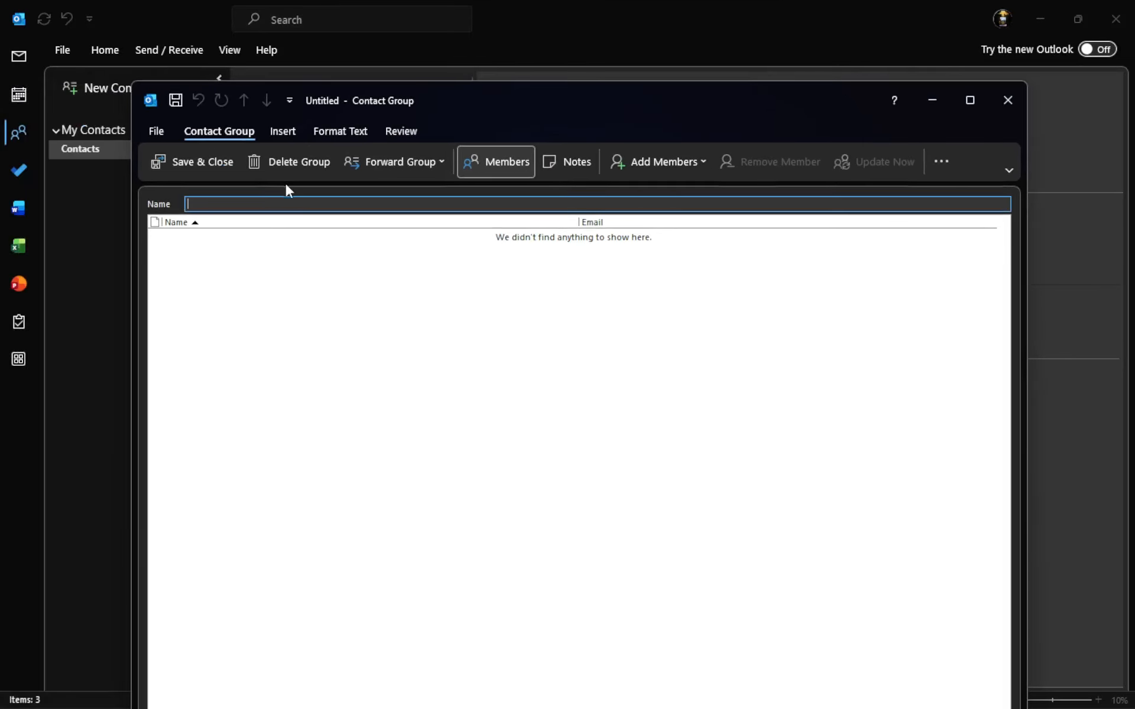
{"action": "type", "text": "Tecgh"}
{"action": "key", "text": "BackSpace"}
{"action": "type", "text": "h Tean"}
{"action": "key", "text": "BackSpace"}
{"action": "type", "text": "m"}
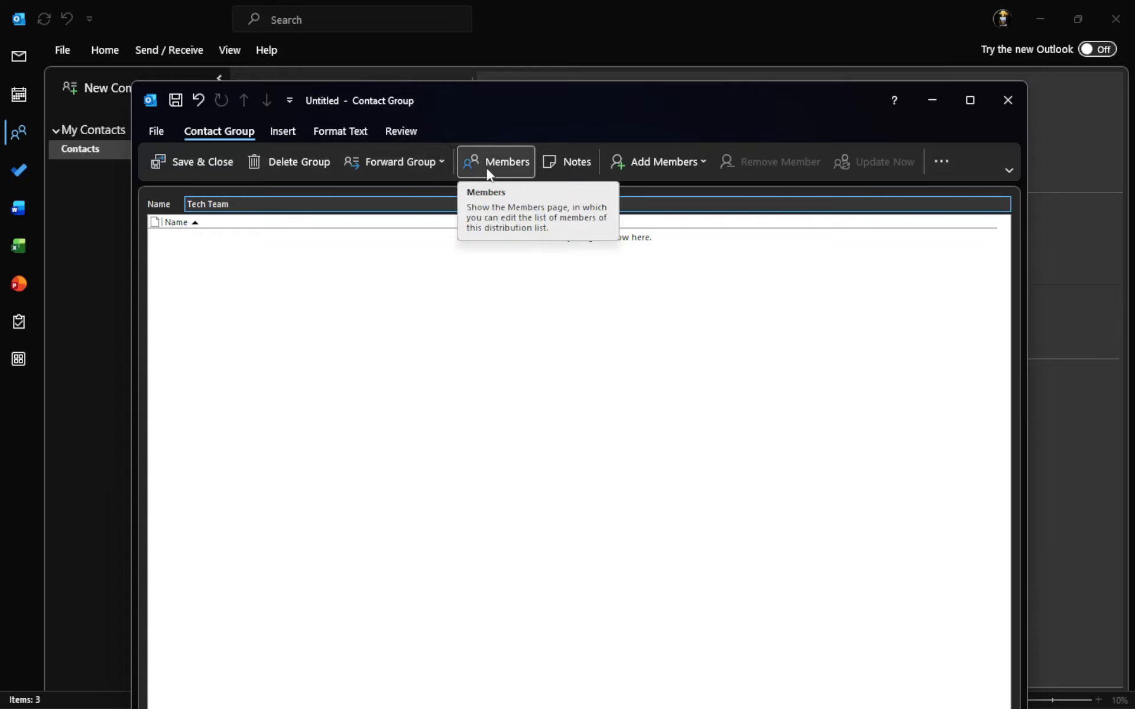
Step: Add all three contacts from the Outlook contacts as members of the group
{"action": "left_click", "coordinate": [621, 169]}
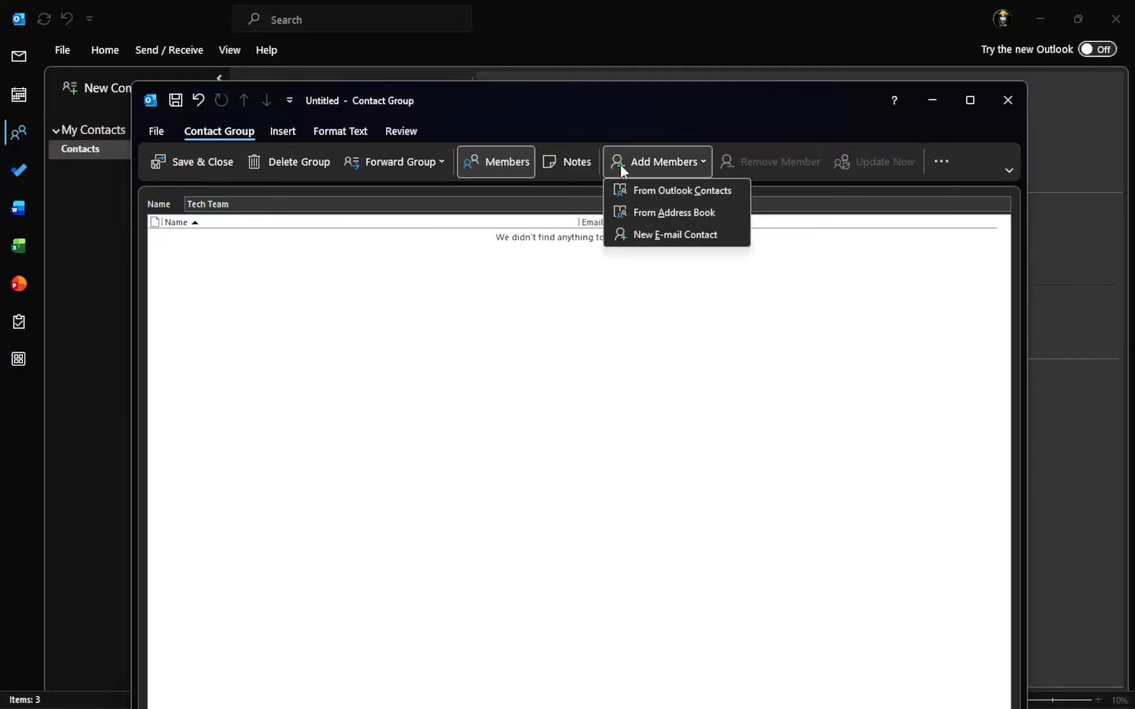
{"action": "left_click", "coordinate": [621, 168]}
{"action": "left_click", "coordinate": [626, 160]}
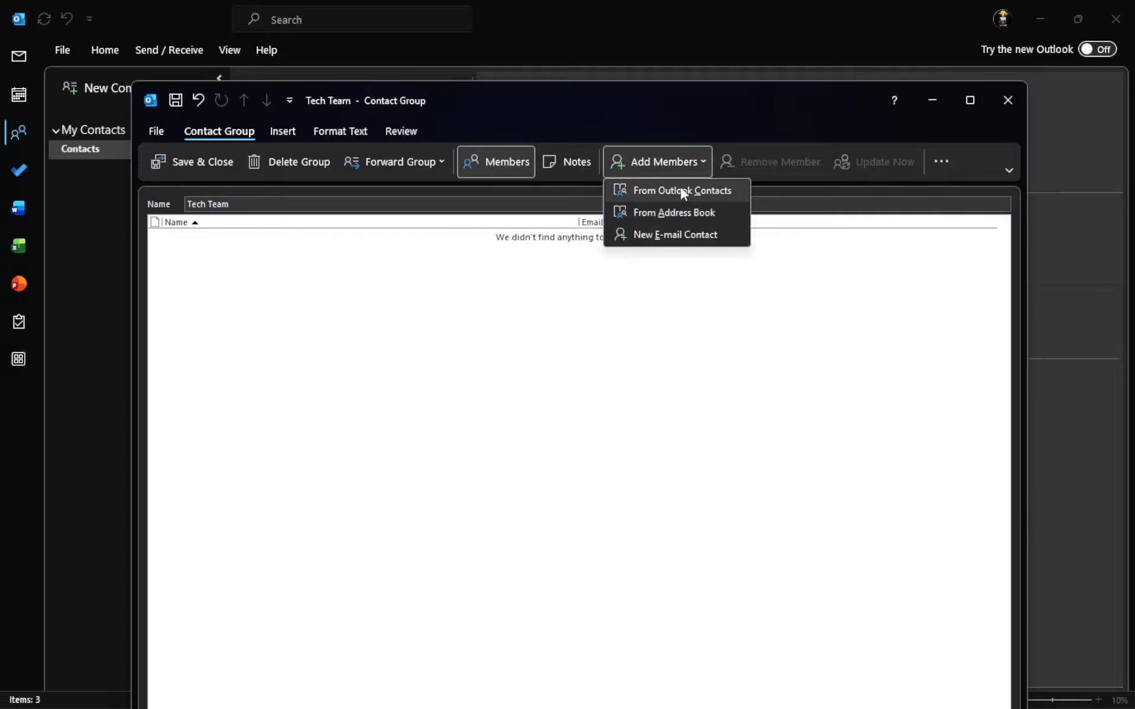
{"action": "left_click", "coordinate": [681, 190]}
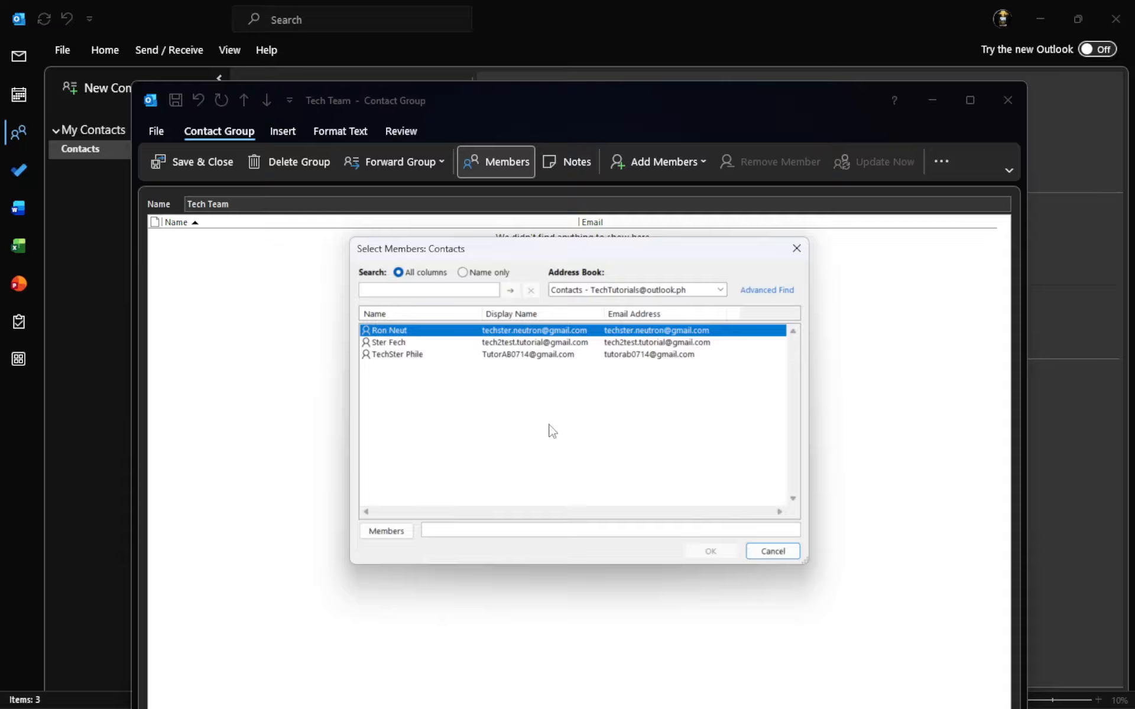
{"action": "left_click", "coordinate": [439, 343], "text": "ctrl"}
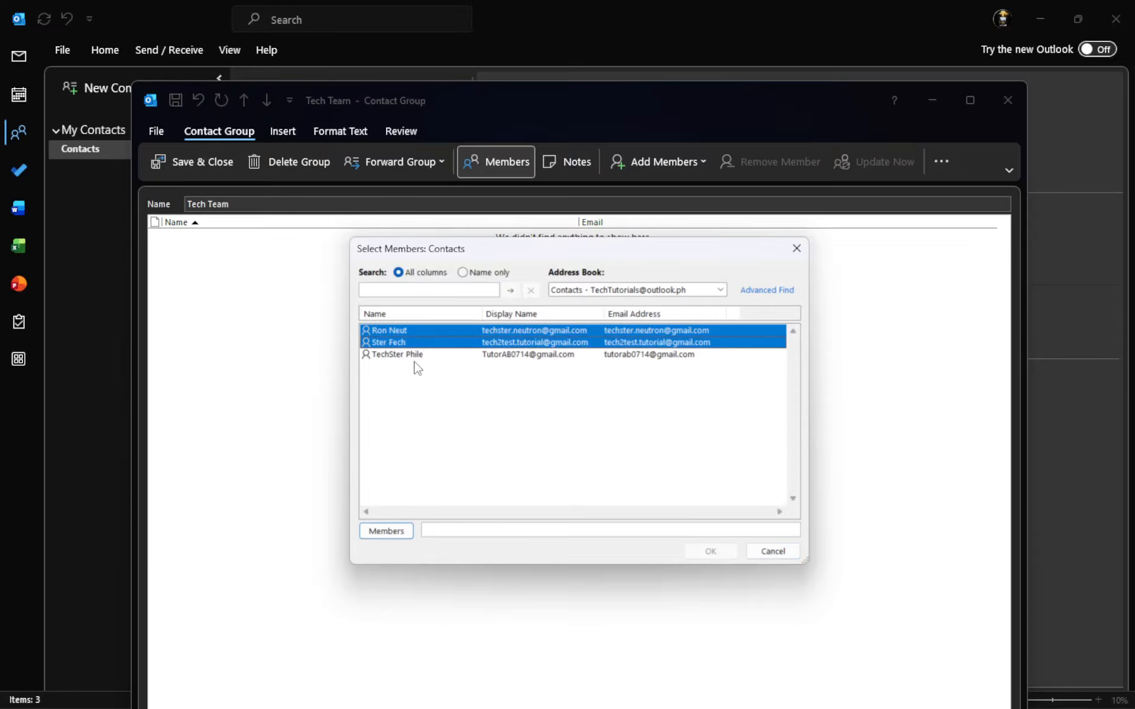
{"action": "left_click", "coordinate": [419, 355], "text": "ctrl"}
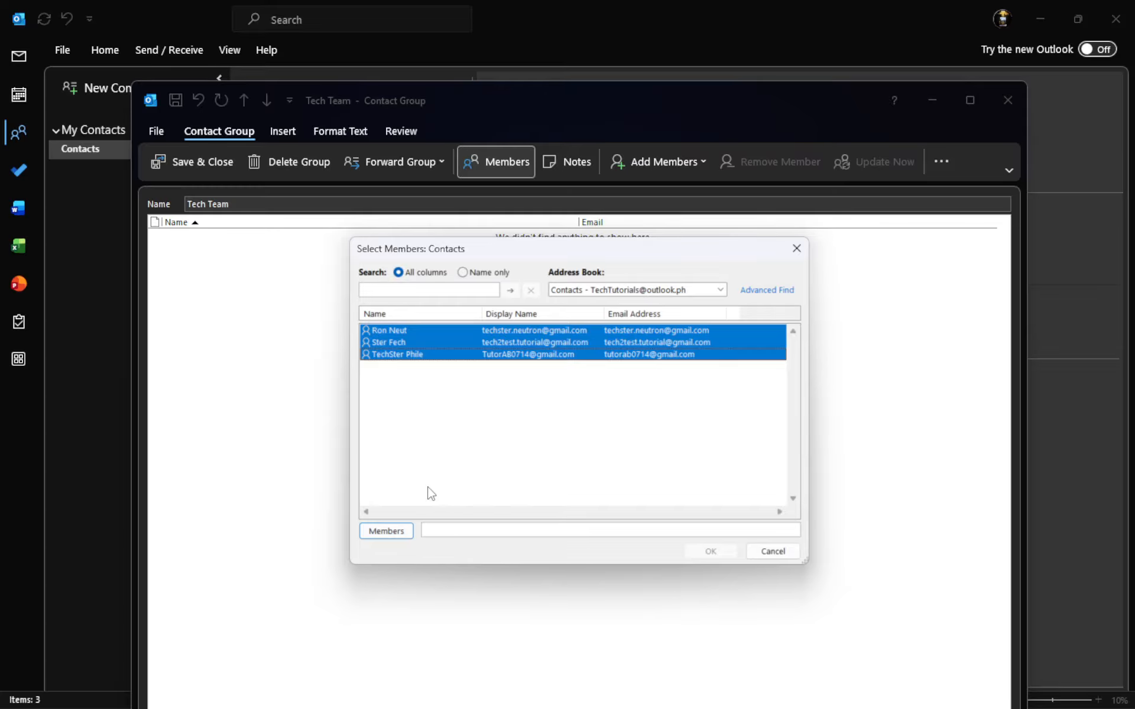
{"action": "left_click", "coordinate": [446, 357]}
{"action": "left_click", "coordinate": [459, 343]}
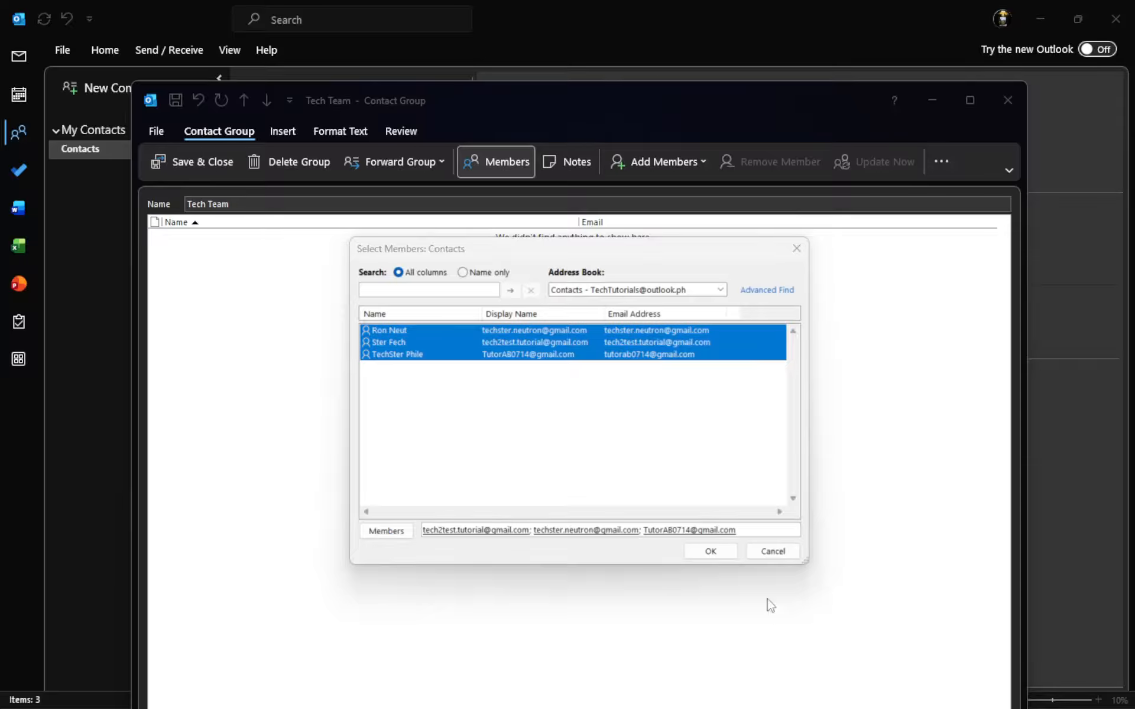
{"action": "left_click", "coordinate": [711, 551]}
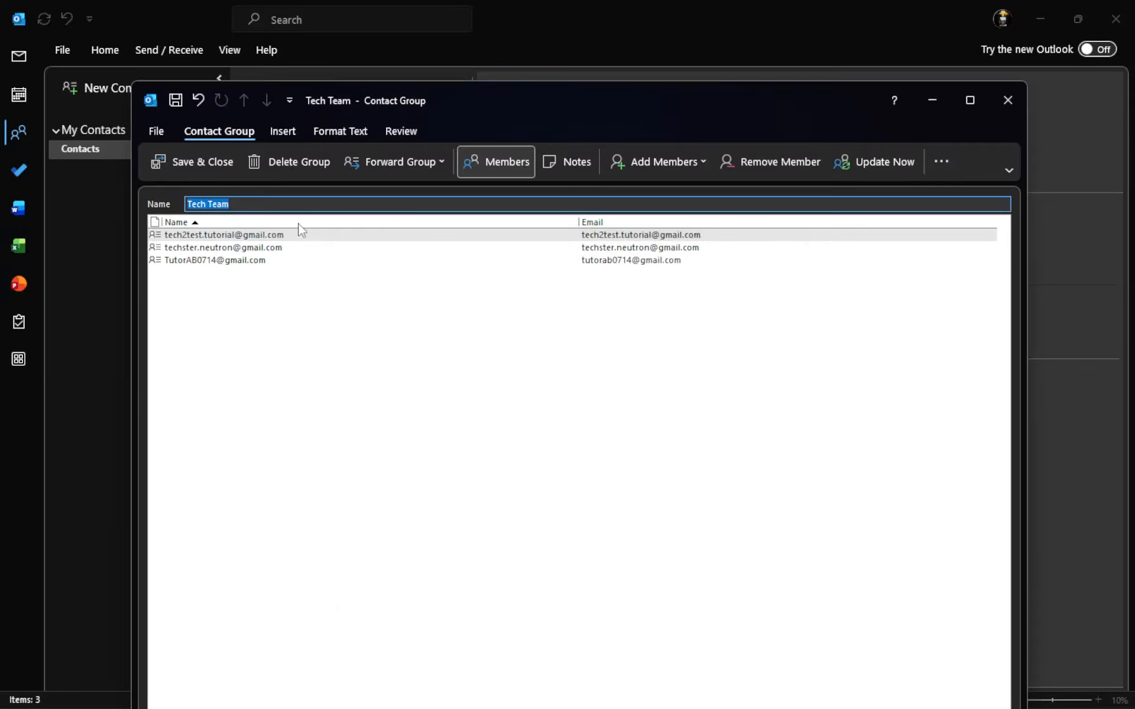
Step: Close the contact group window, saving the changes, and display the Tech Team group from the contacts
{"action": "left_click", "coordinate": [1025, 104]}
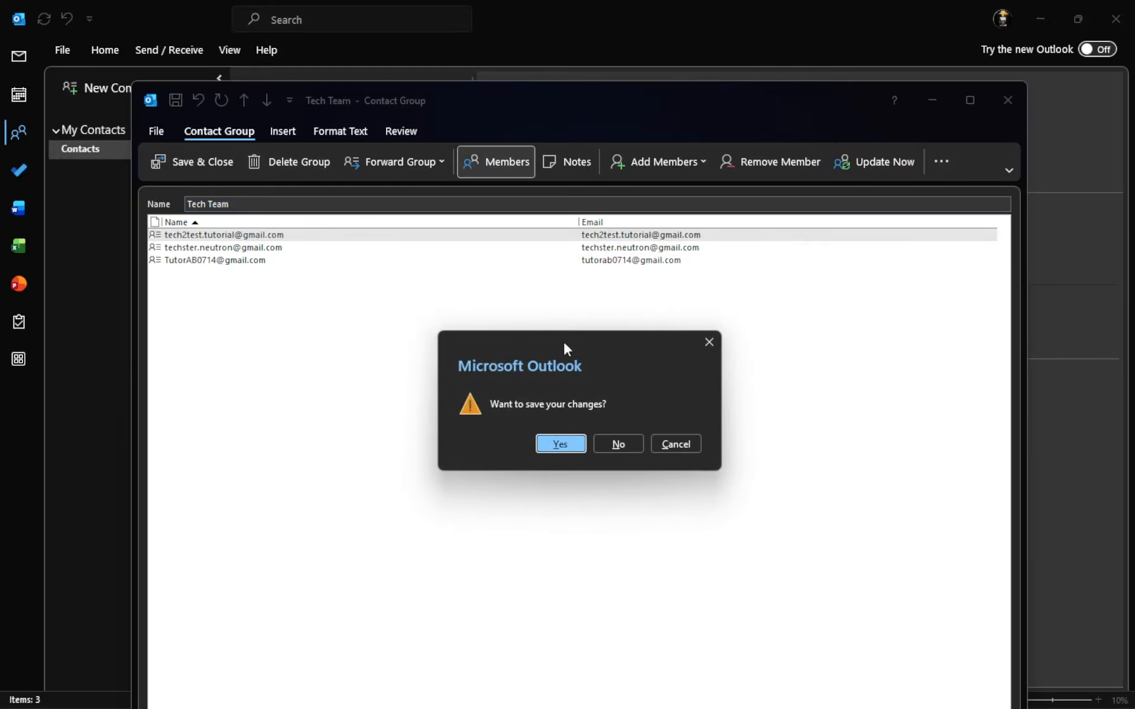
{"action": "left_click", "coordinate": [561, 444]}
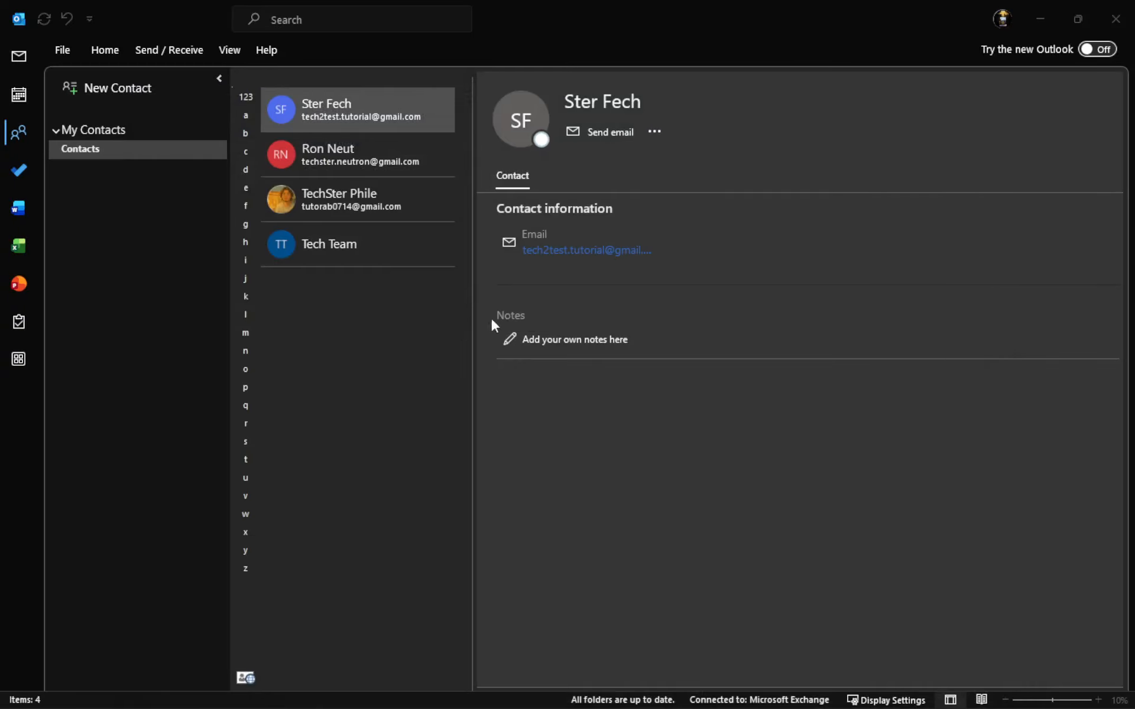
{"action": "left_click", "coordinate": [376, 247]}
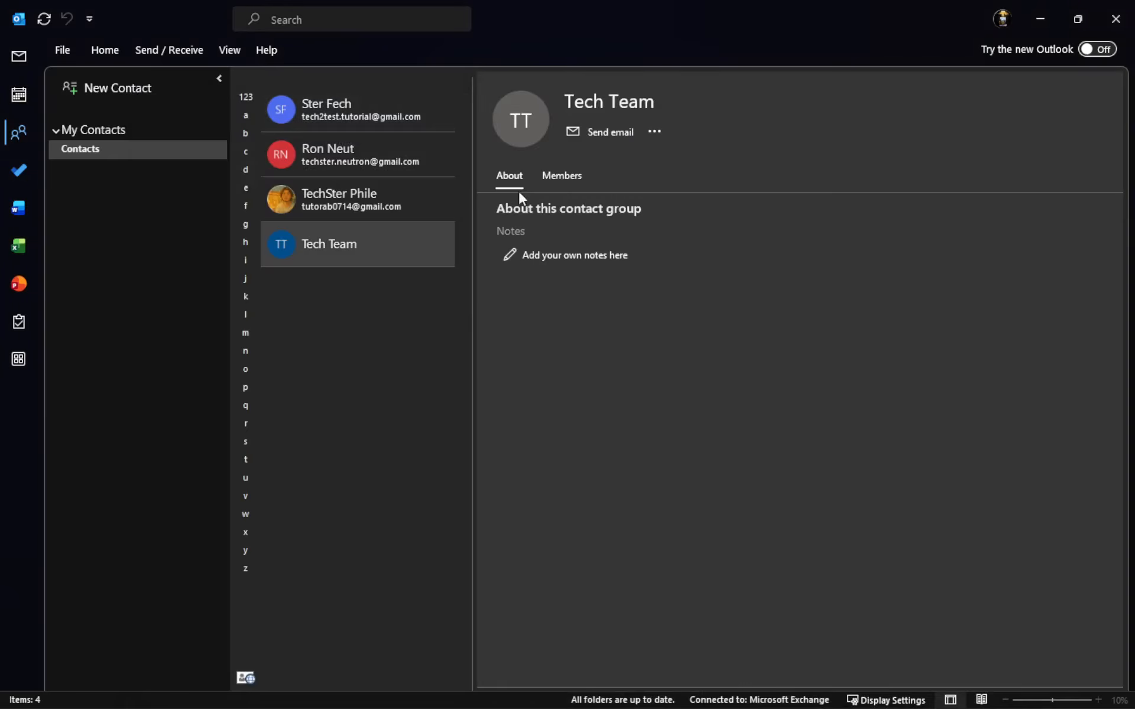